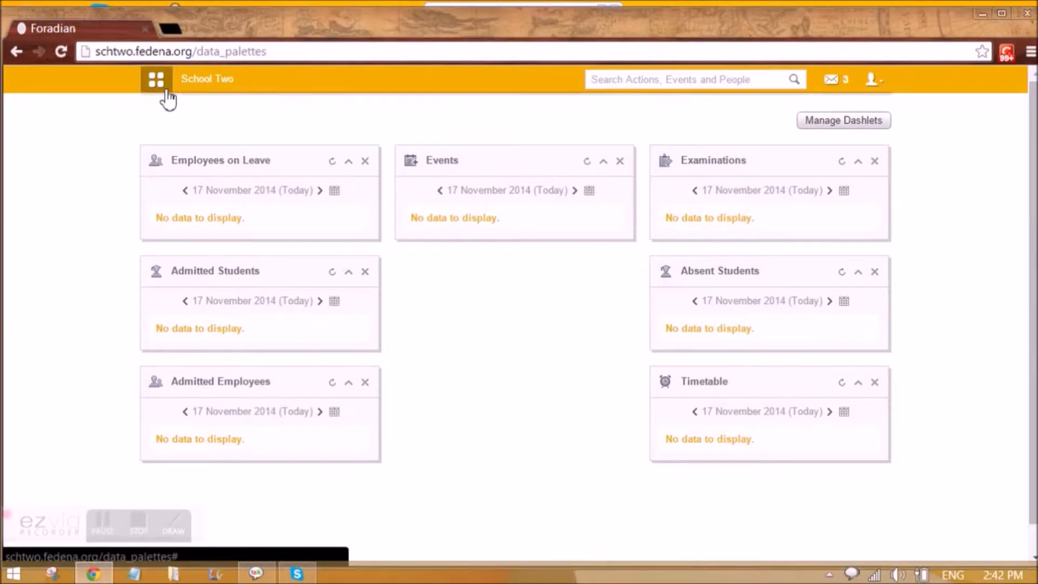
Open the school calendar from the Academics section of the module menu.
left_click(167, 90)
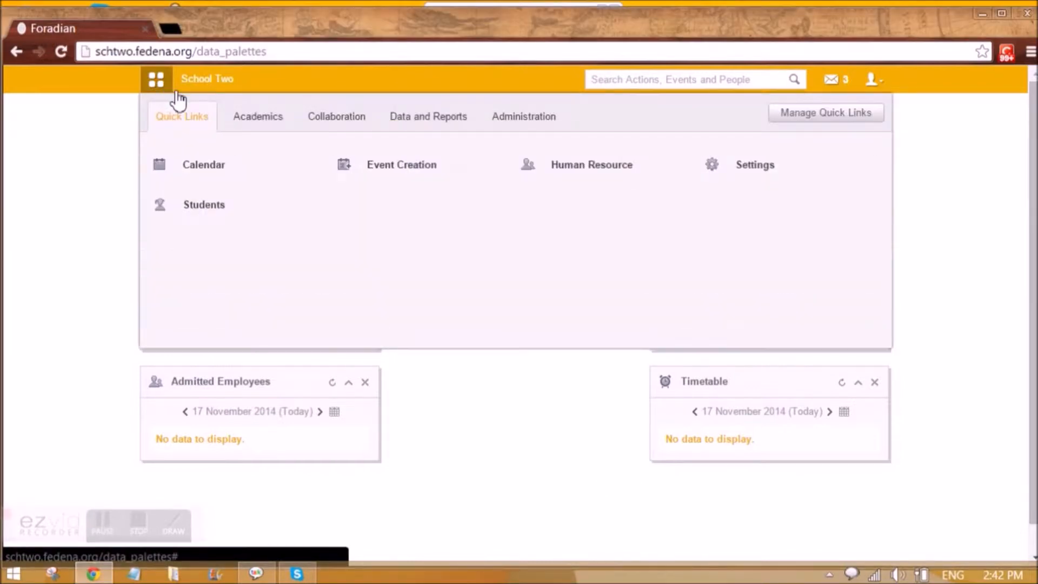
left_click(261, 124)
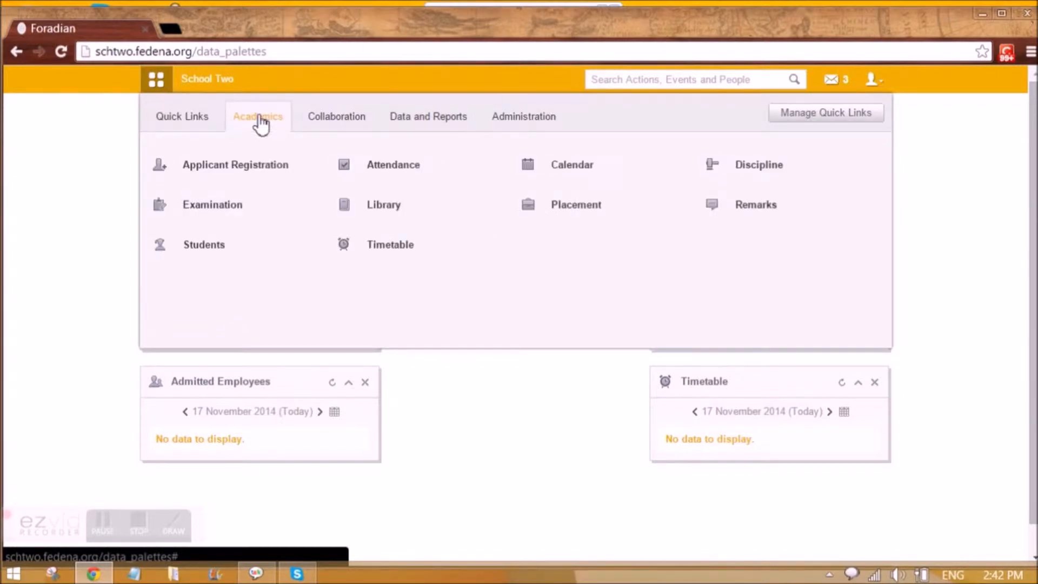
left_click(563, 172)
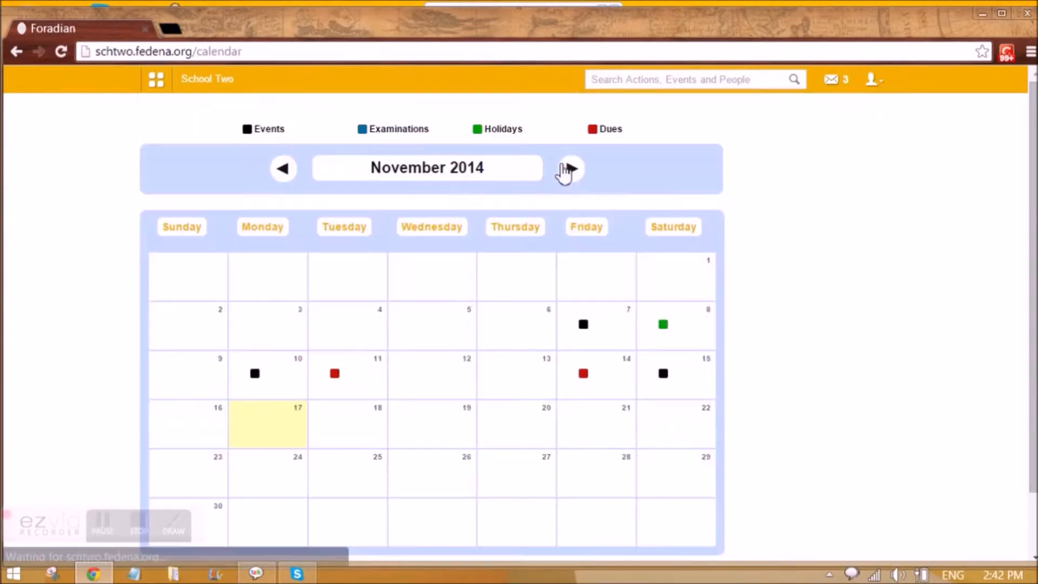
Show the 7 November events, Christmas Celeb and Placement, beside the calendar.
scroll(367, 222, "down", 2)
scroll(378, 241, "up", 2)
scroll(381, 241, "down", 2)
scroll(359, 240, "up", 2)
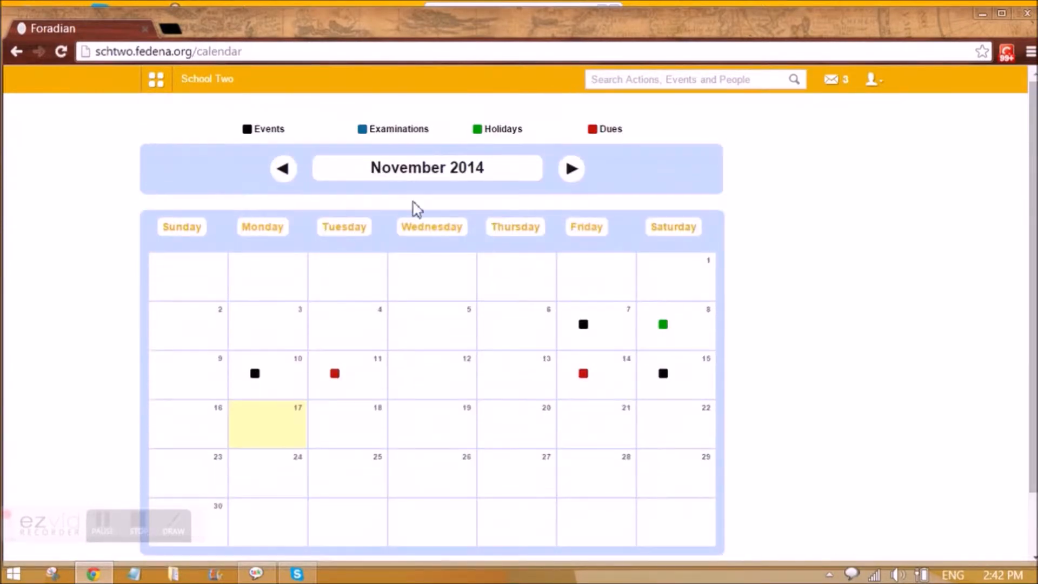
left_click(588, 334)
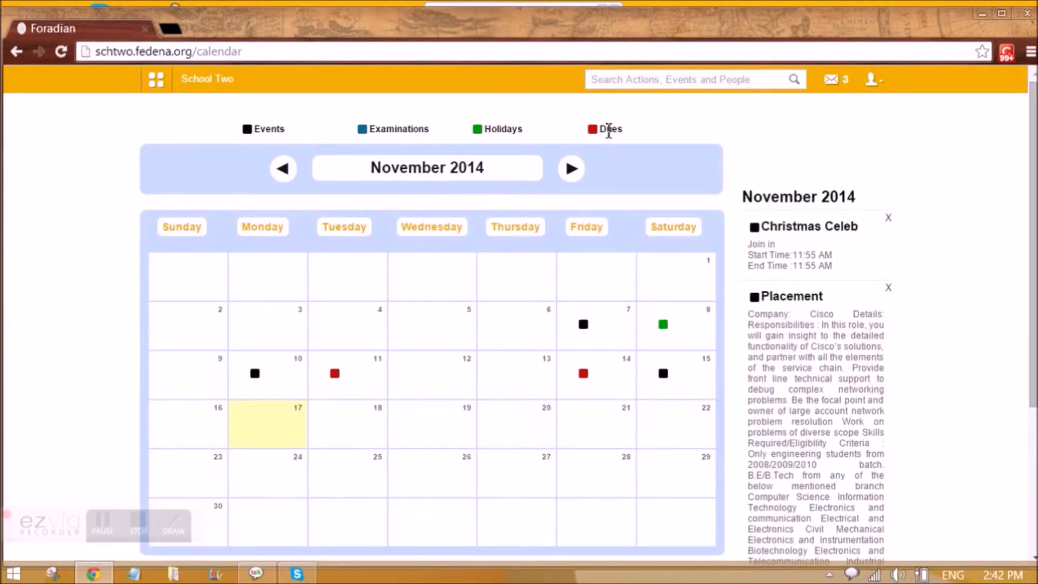
left_click(584, 330)
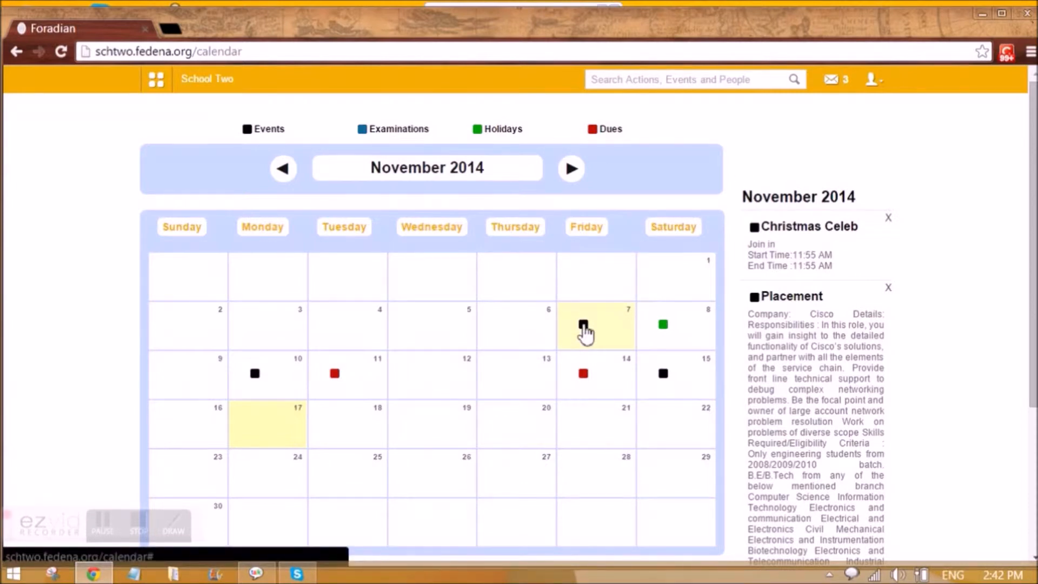
scroll(458, 324, "down", 1)
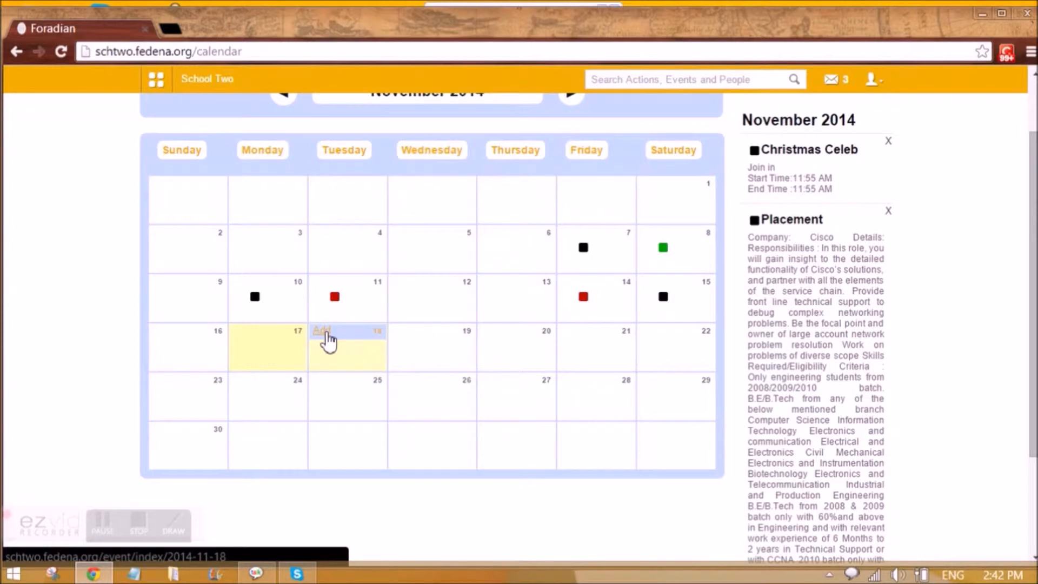
Add a 'Christmas Celeb' event on 18 November 2014, described as a gathering at Class 1.
left_click(324, 333)
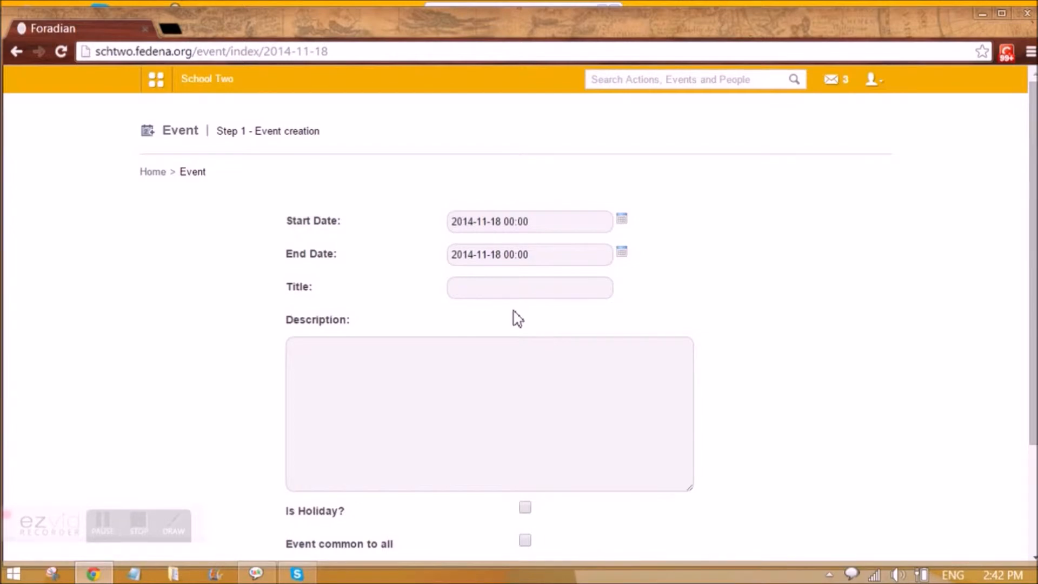
left_click(494, 290)
type("Christmas Celeb")
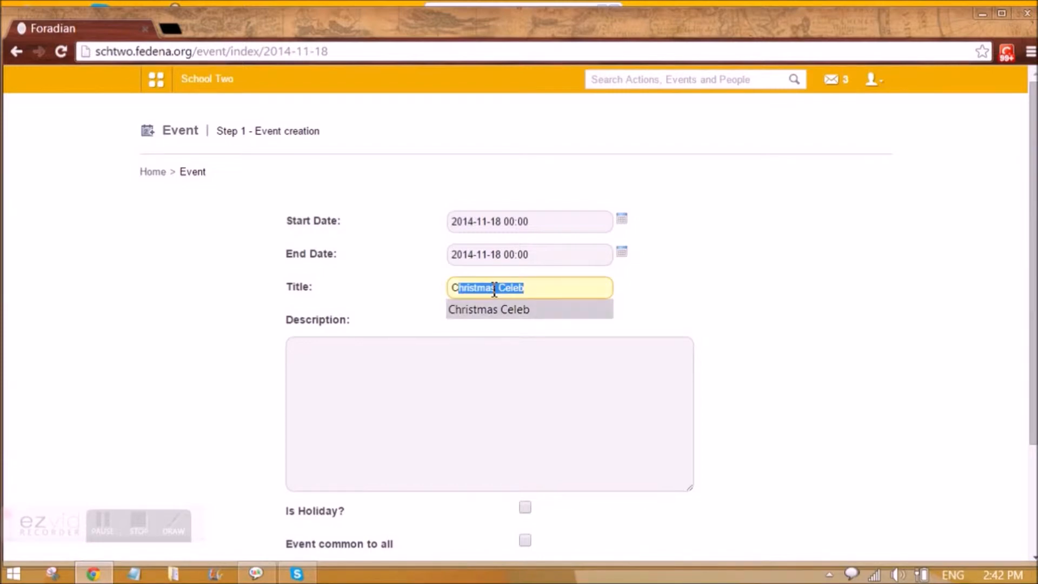
left_click(489, 309)
left_click(472, 350)
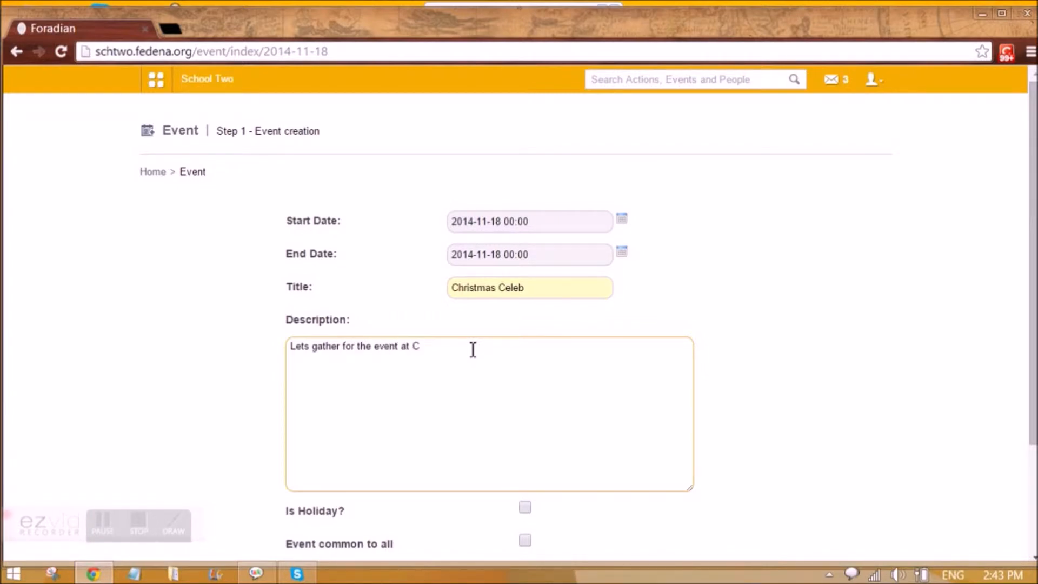
scroll(335, 521, "down", 3)
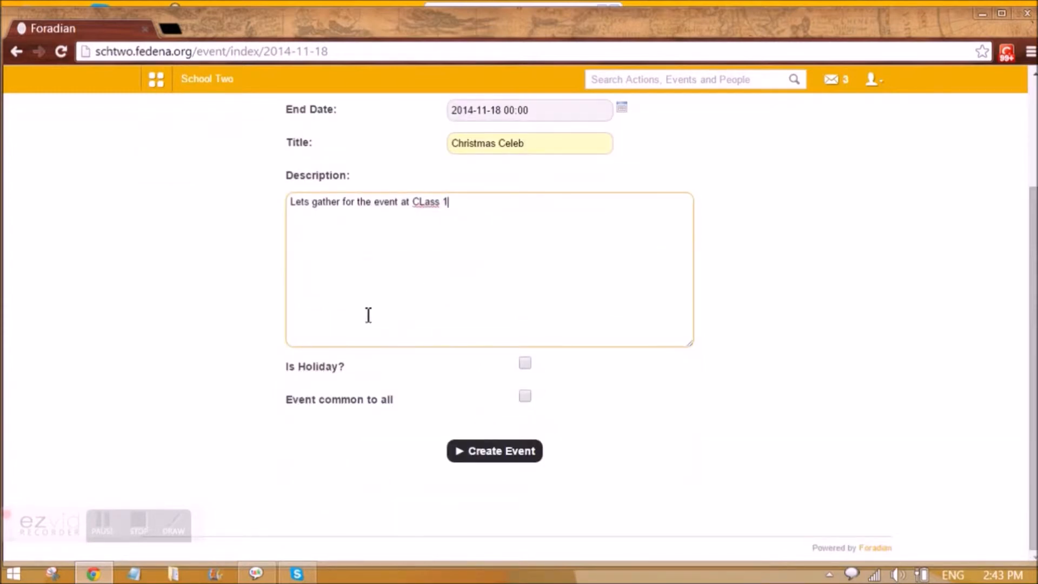
scroll(505, 238, "up", 2)
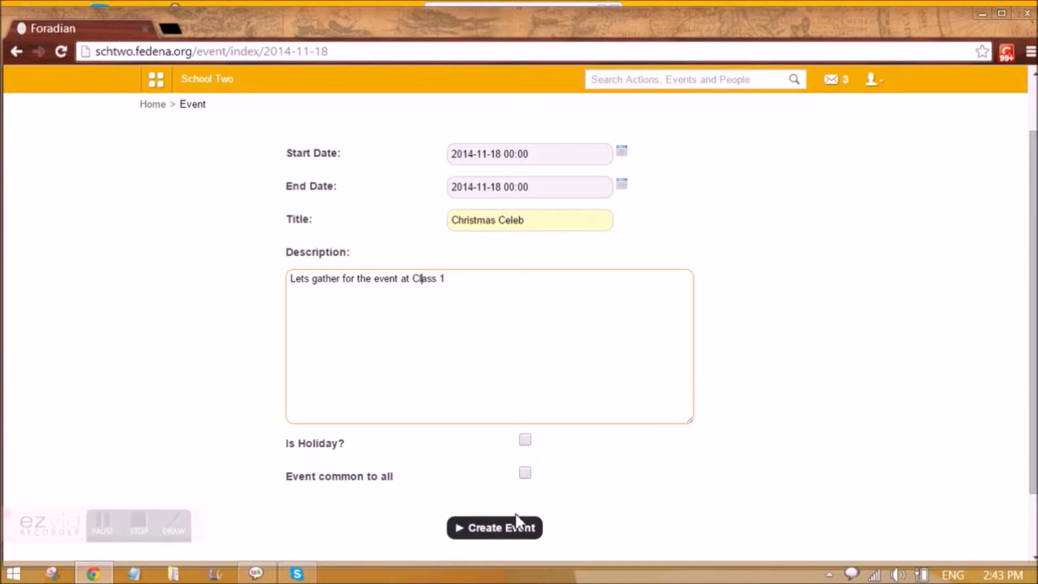
left_click(508, 530)
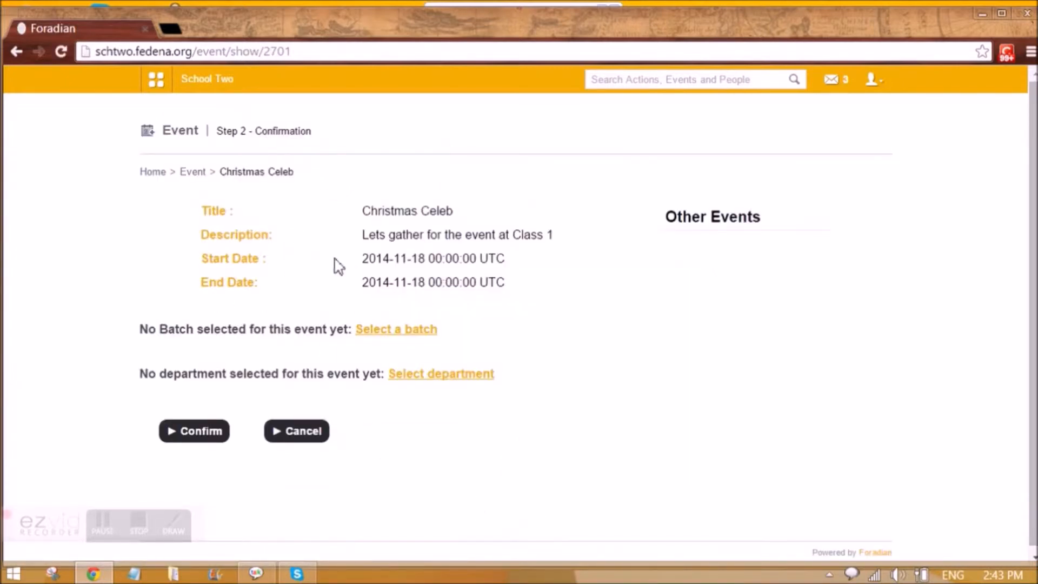
Save batches G1 - A 2014 and G1 - A 2015 for the Christmas Celeb event.
left_click(381, 331)
scroll(384, 372, "down", 2)
left_click(478, 309)
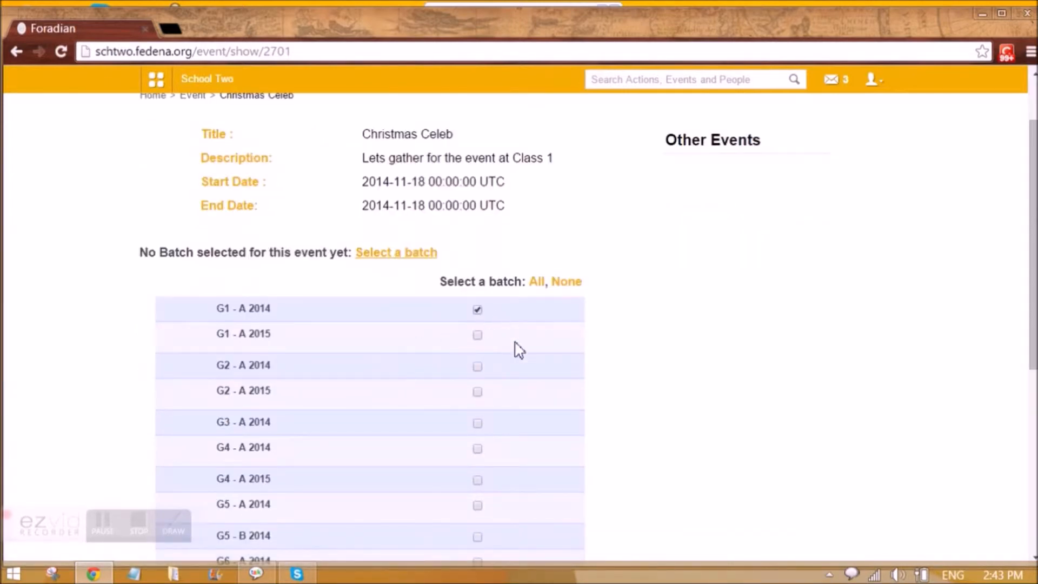
scroll(533, 394, "down", 4)
scroll(535, 392, "up", 2)
scroll(535, 392, "up", 3)
scroll(315, 350, "down", 7)
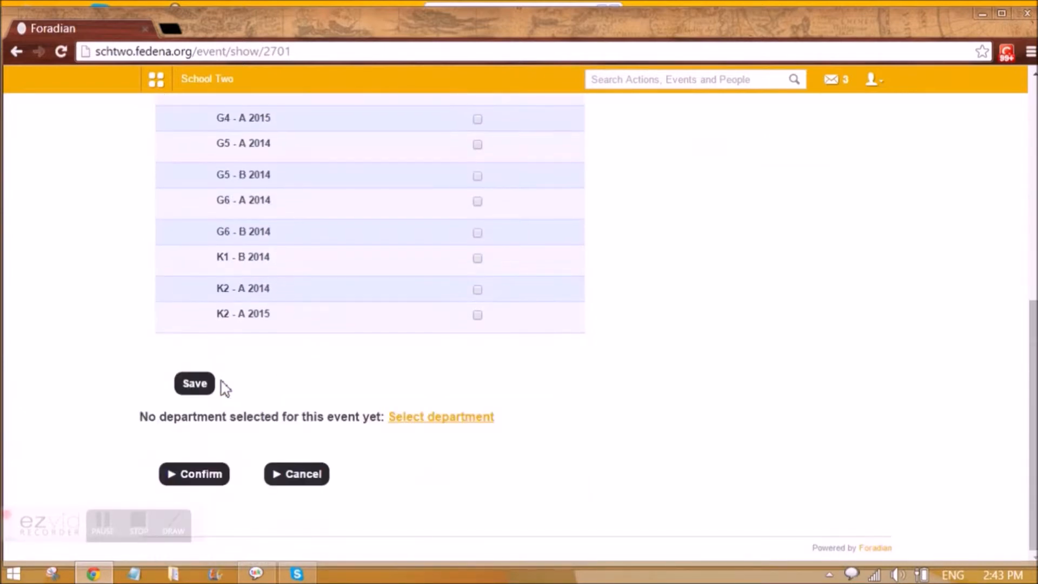
left_click(212, 390)
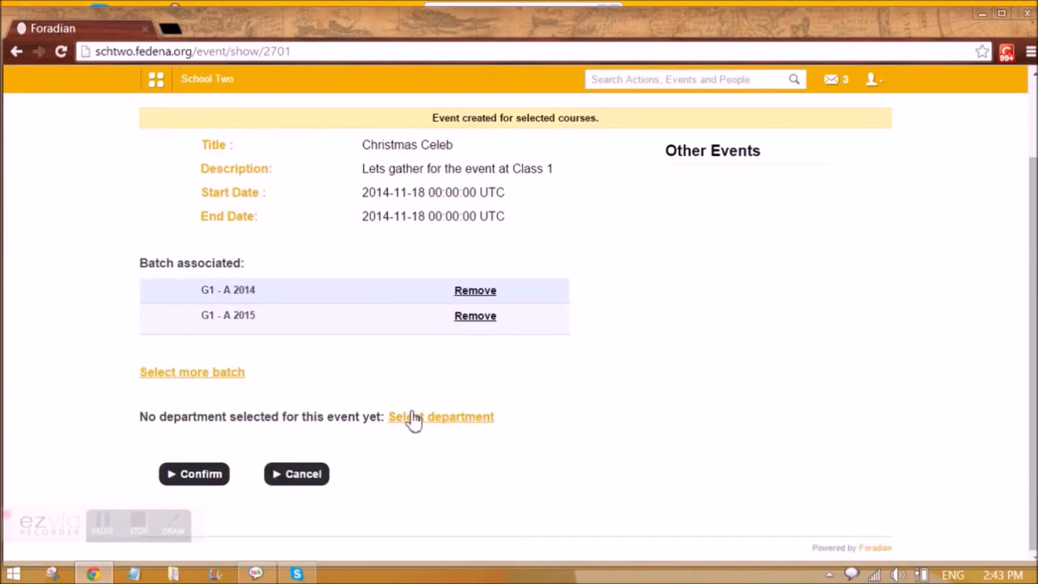
Add the Biology and Chemistry departments to the event, save, and confirm it.
left_click(425, 419)
scroll(415, 440, "down", 4)
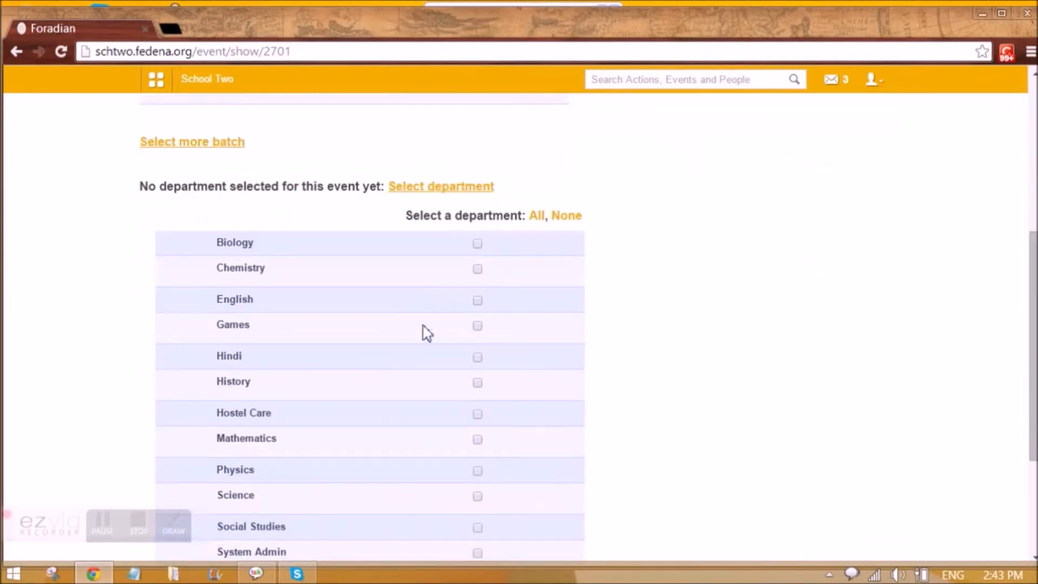
left_click(477, 243)
left_click(477, 269)
scroll(465, 315, "down", 3)
left_click(195, 428)
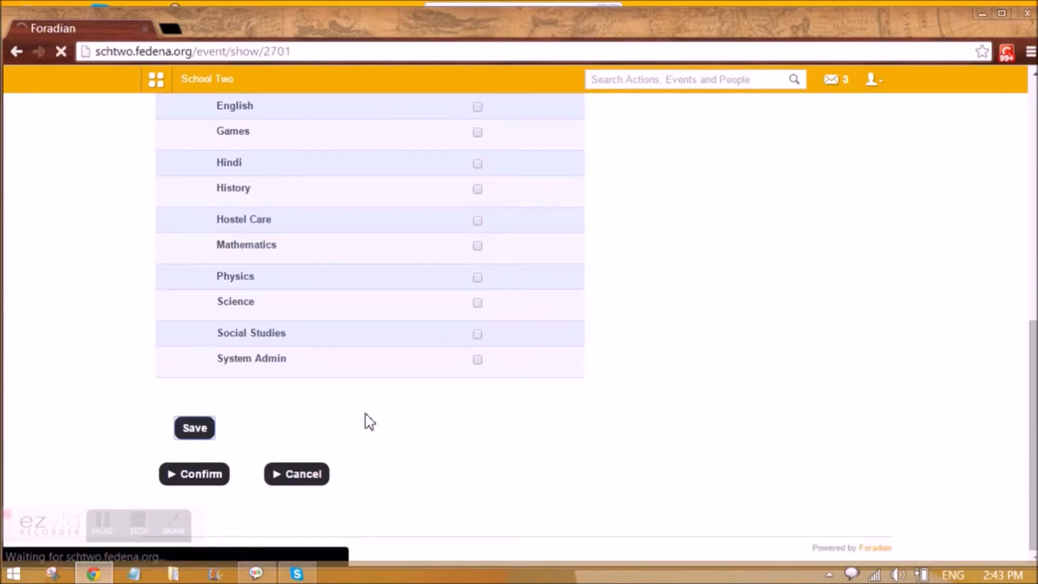
scroll(395, 373, "down", 4)
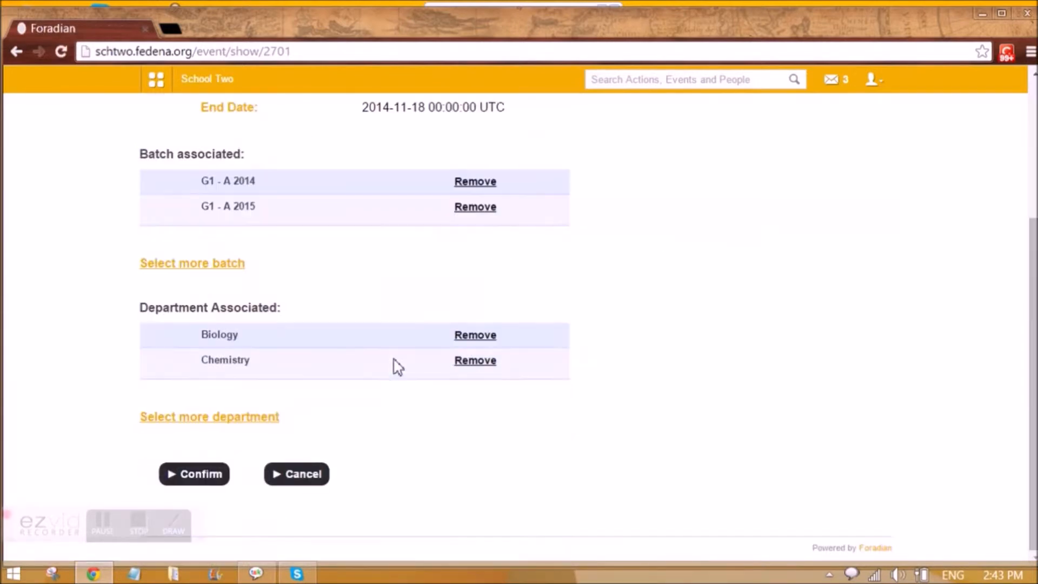
left_click(193, 475)
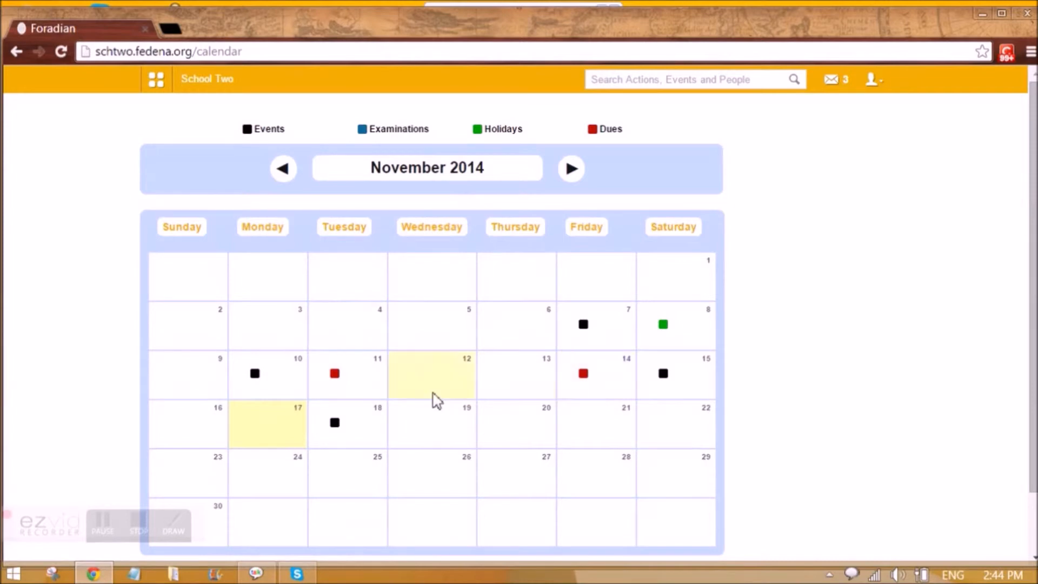
View the Christmas Celeb details on 18 November, then log out of the admin account.
left_click(336, 423)
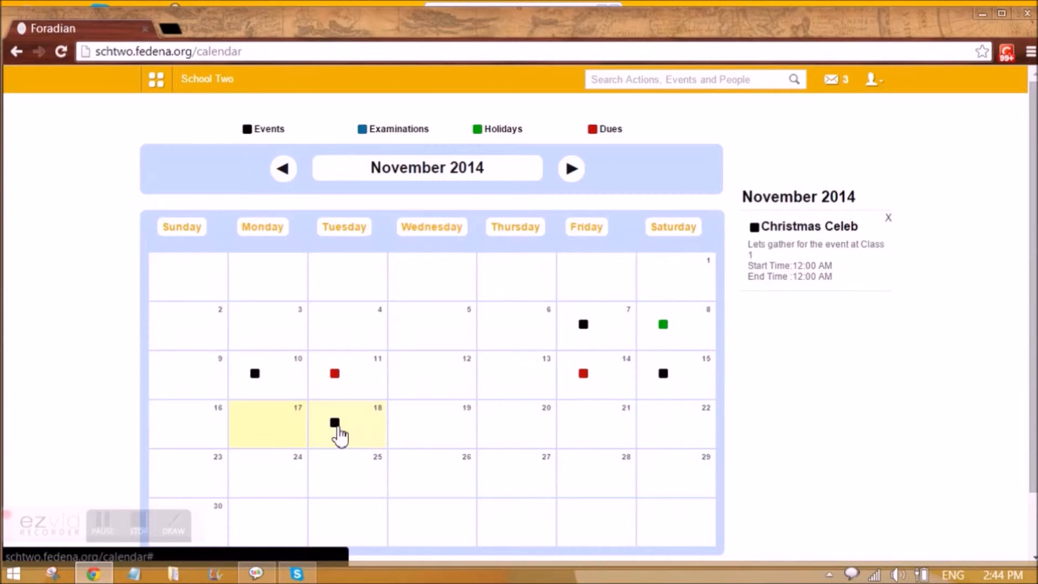
left_click(875, 81)
left_click(825, 144)
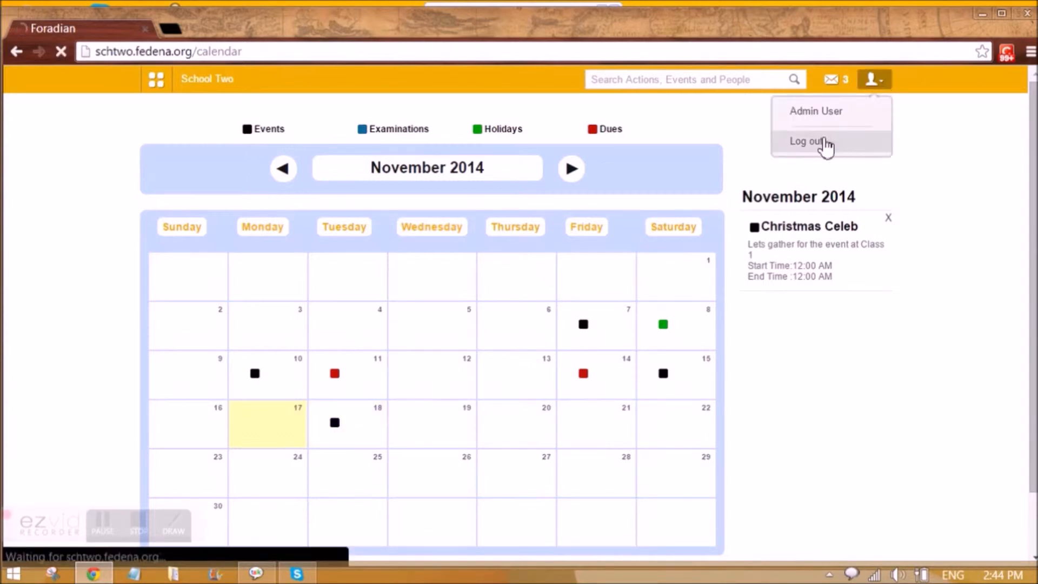
Log in with another user's username and password, declining to save the password.
double_click(553, 245)
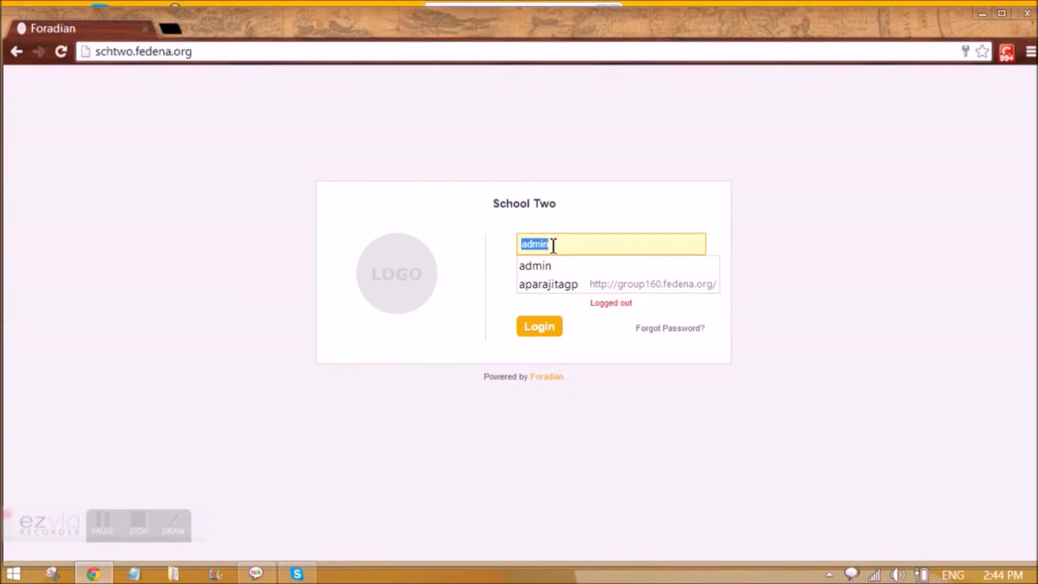
type("E1")
key("Tab")
type("E1123")
key("Return")
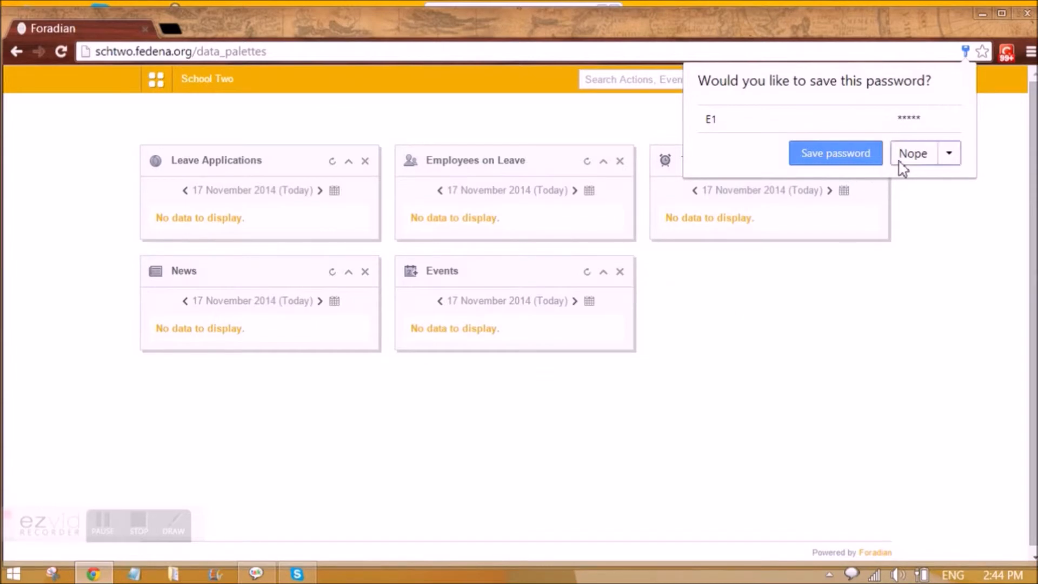
left_click(902, 162)
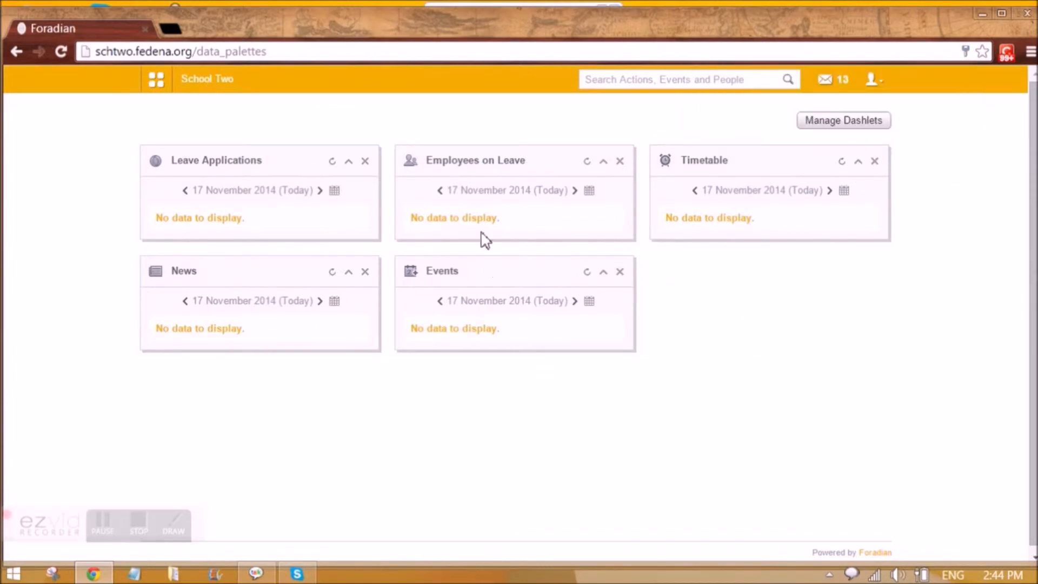
Open the inbox and read the 'New Event : Christmas Celeb' message.
left_click(828, 85)
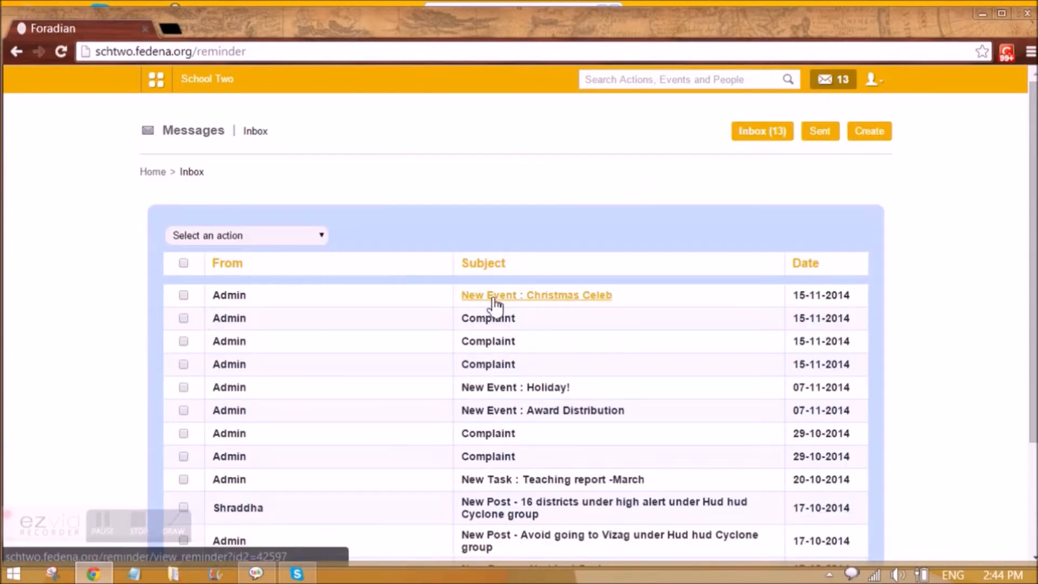
left_click(568, 301)
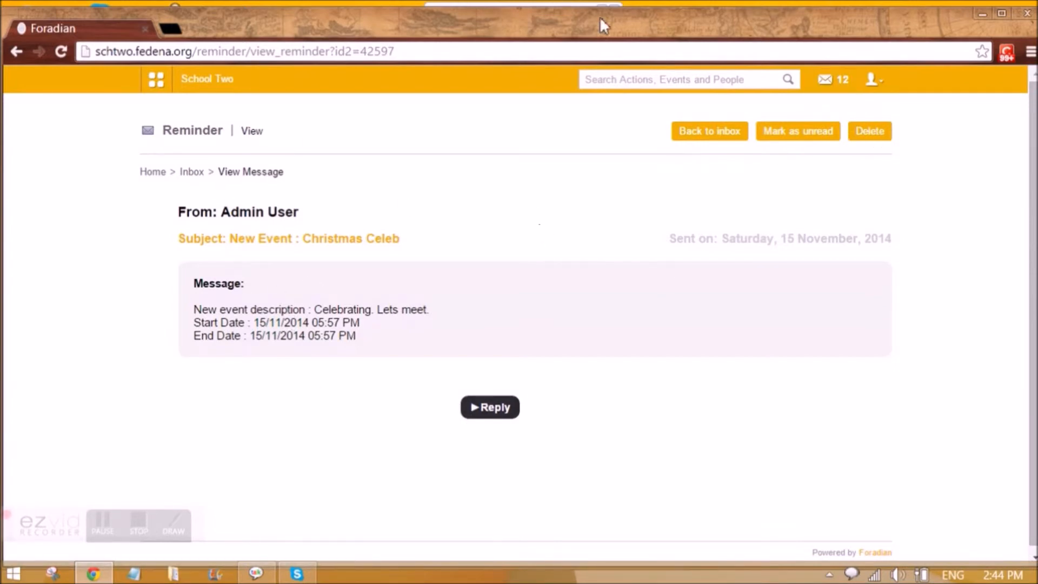
Open the school calendar and view the Christmas Celeb event on 18 November.
left_click(157, 80)
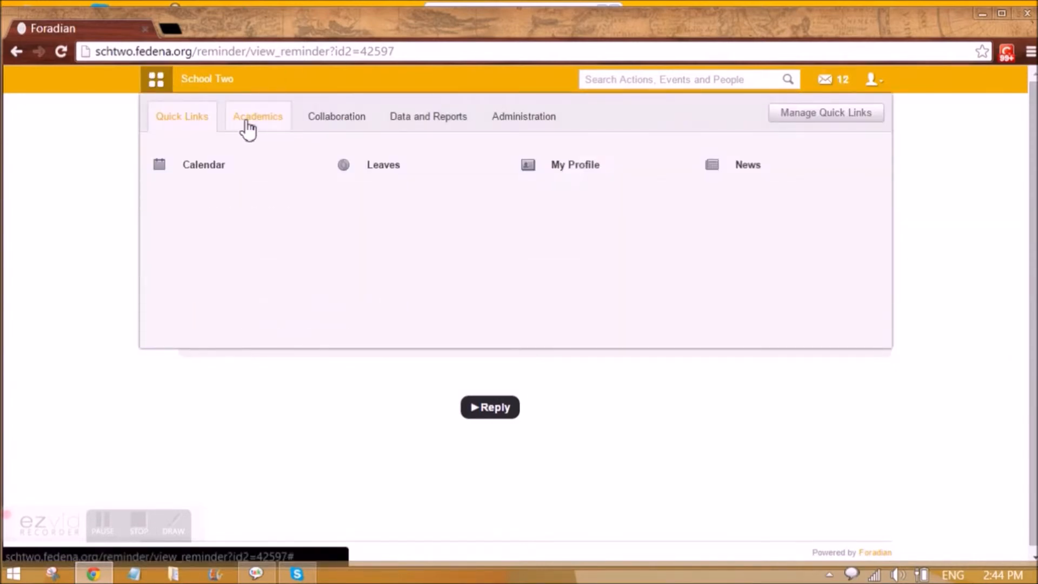
left_click(264, 128)
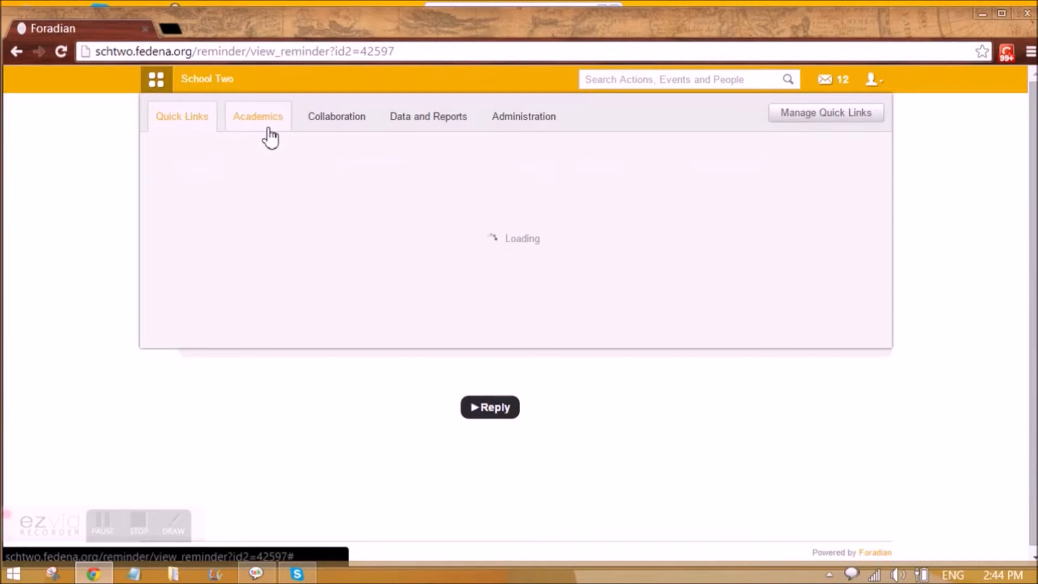
left_click(741, 172)
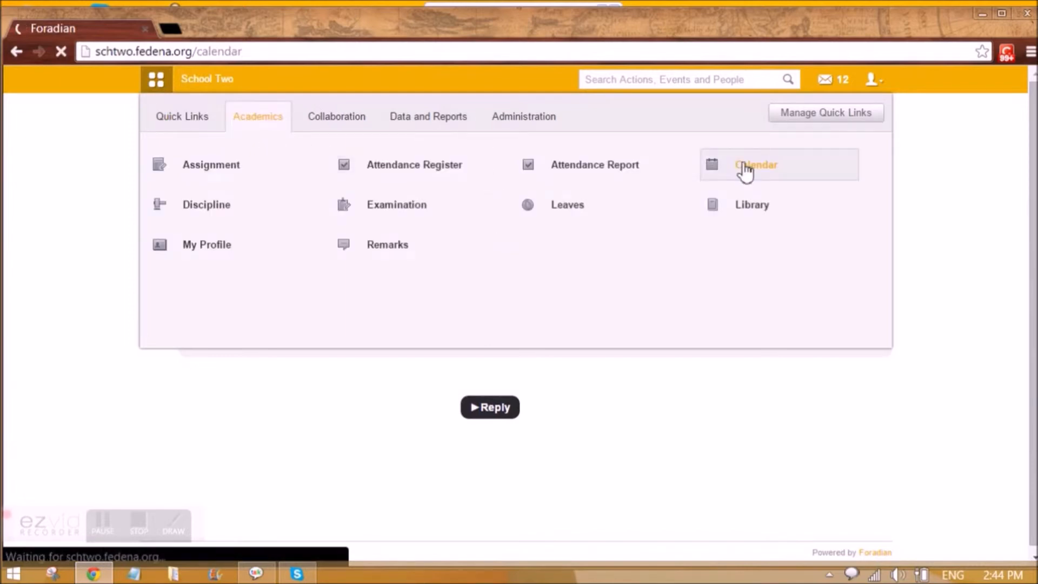
left_click(337, 426)
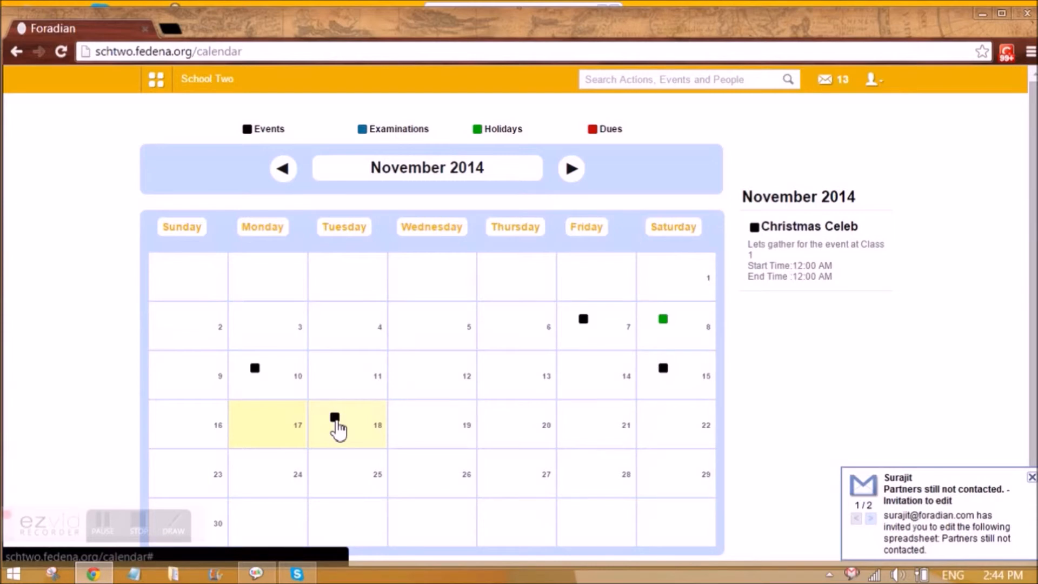
scroll(336, 424, "down", 1)
scroll(336, 424, "up", 1)
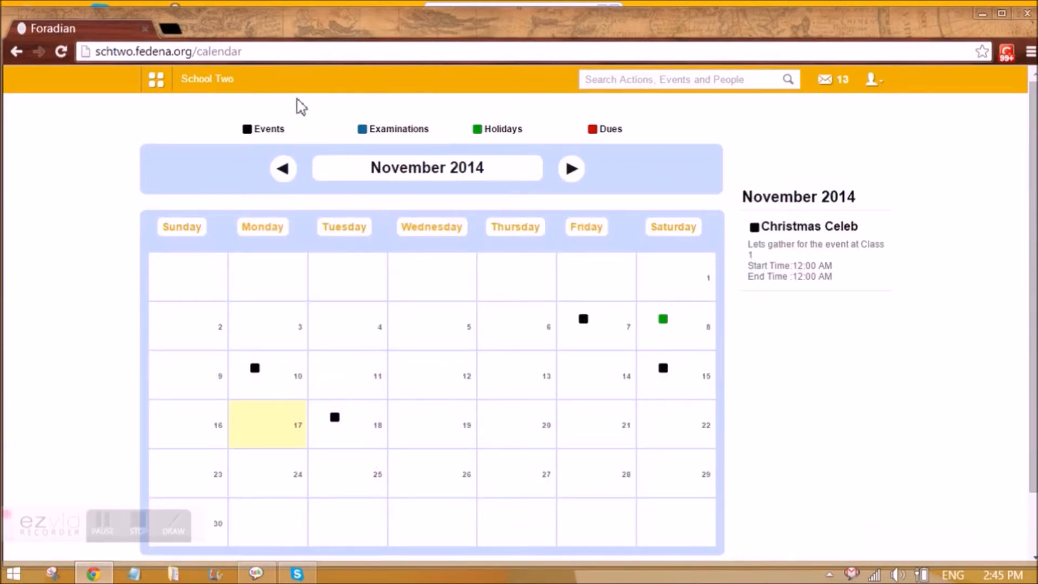
left_click(871, 85)
Log out, sign back in as administrator, and show the Collaboration modules (Blog, Discussion, Email, Poll, Tasks).
left_click(834, 147)
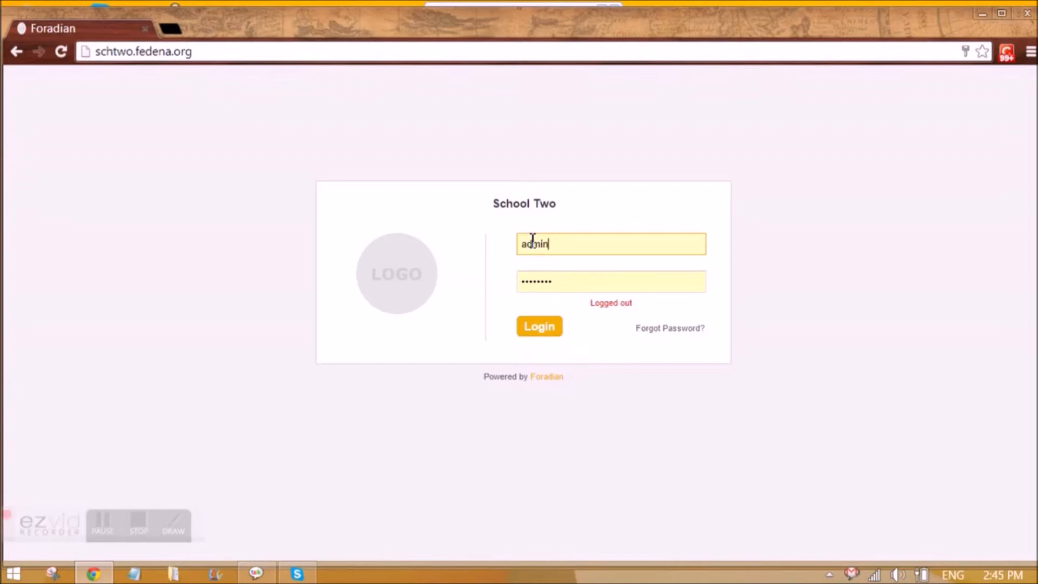
left_click(543, 330)
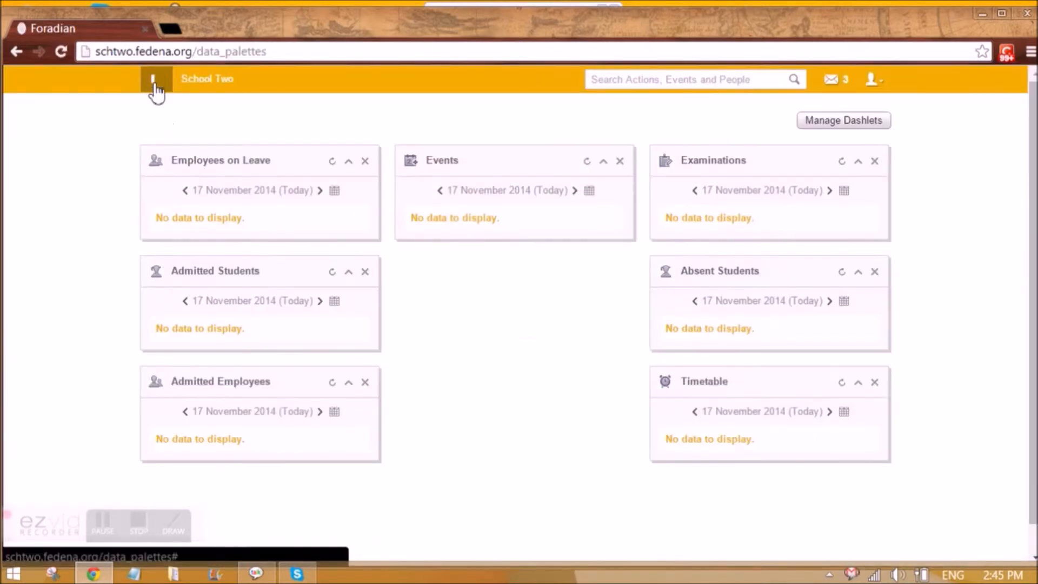
left_click(154, 83)
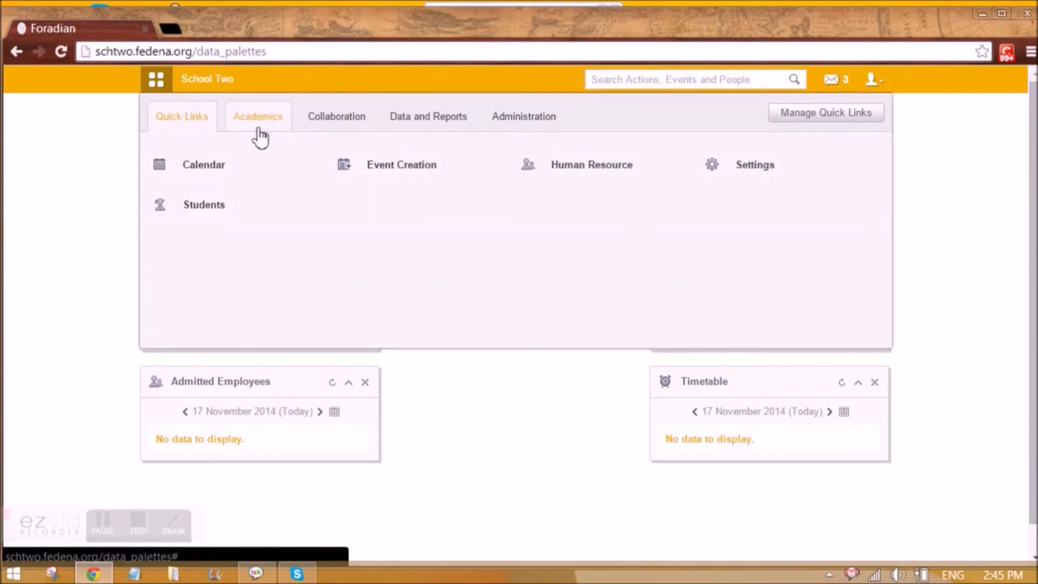
left_click(258, 130)
mouse_move(476, 166)
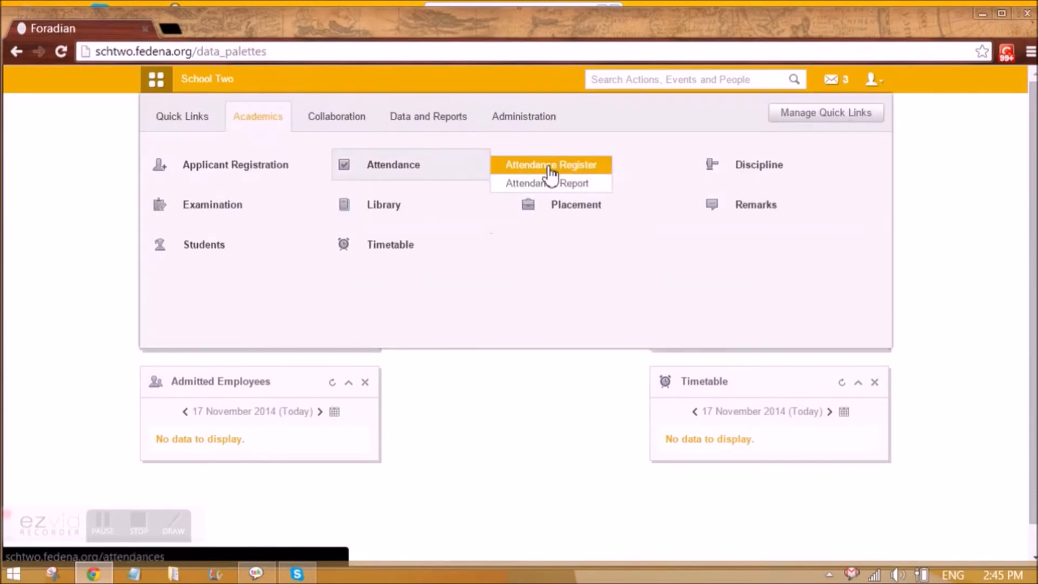
left_click(356, 123)
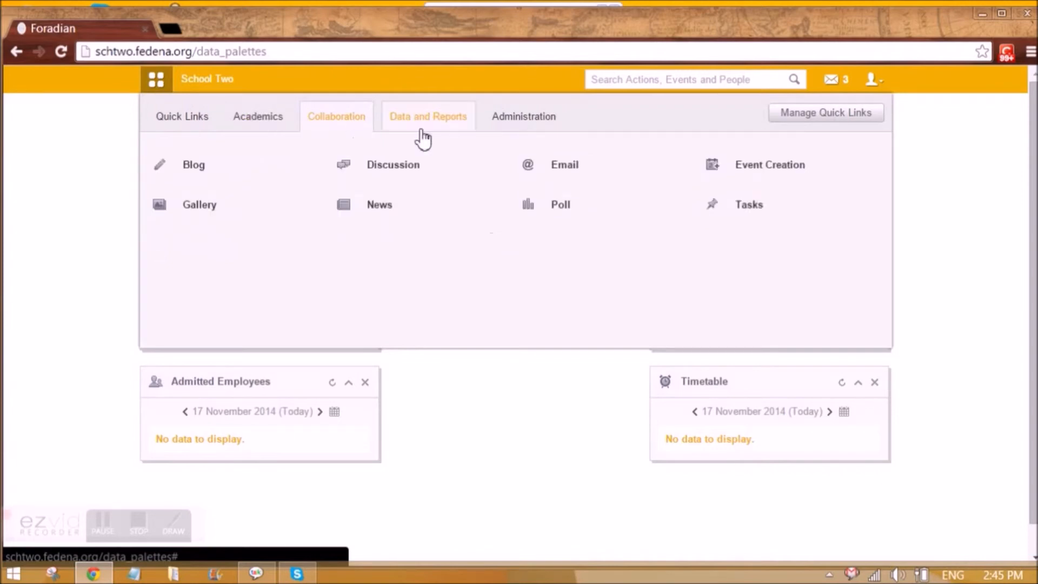
left_click(280, 123)
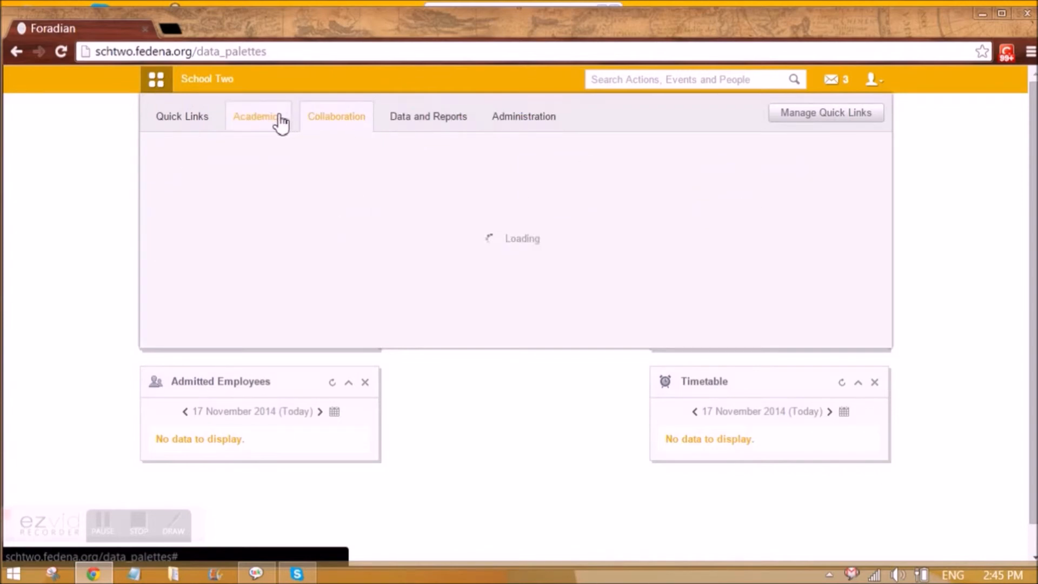
left_click(357, 122)
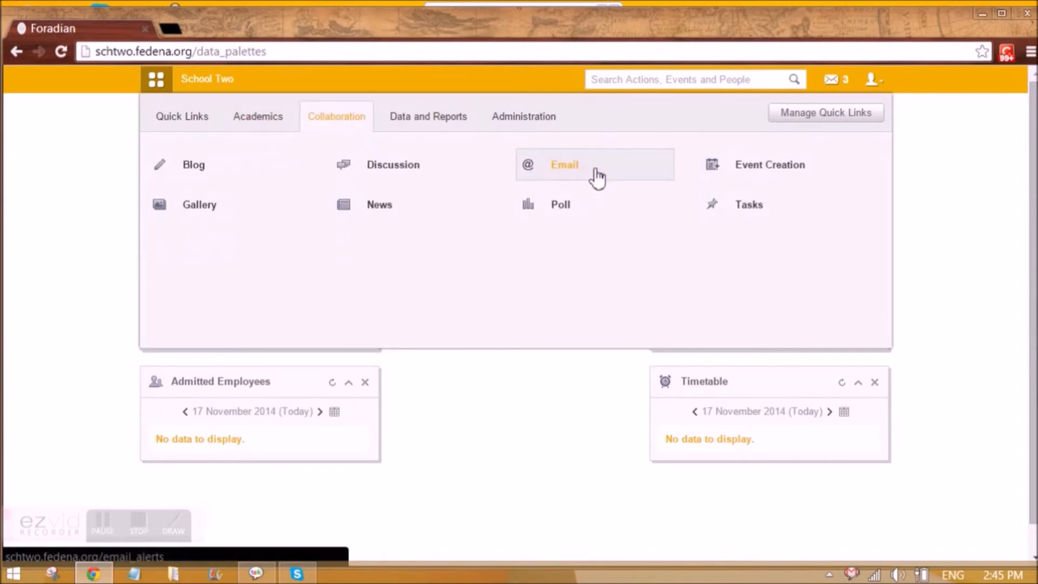
Fill in a new 'Holiday!' event for 17 Nov 2014 with description 'Holiday', ticked Is Holiday, and submit it.
left_click(750, 173)
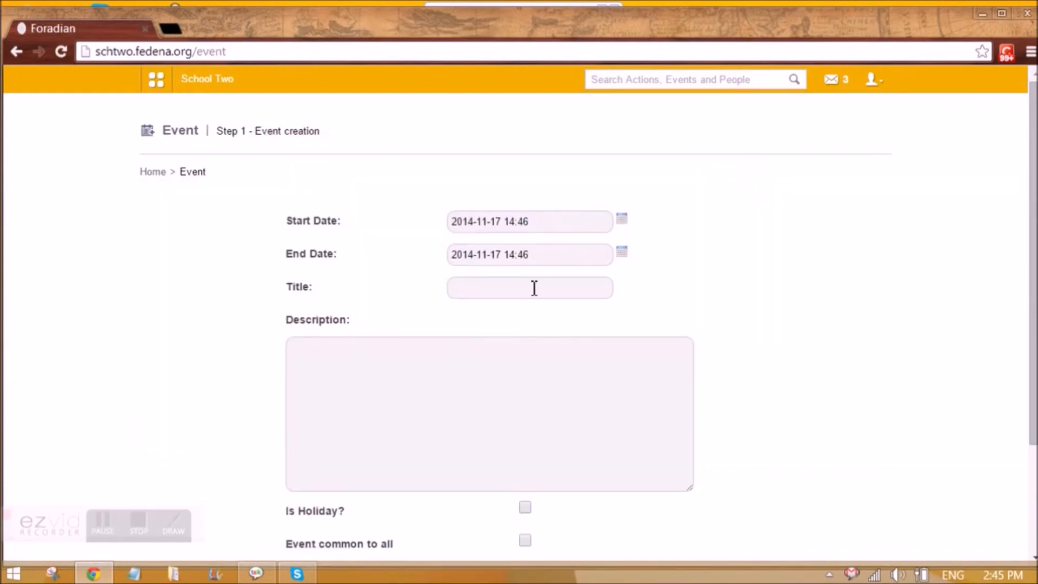
scroll(528, 281, "down", 3)
scroll(495, 195, "up", 2)
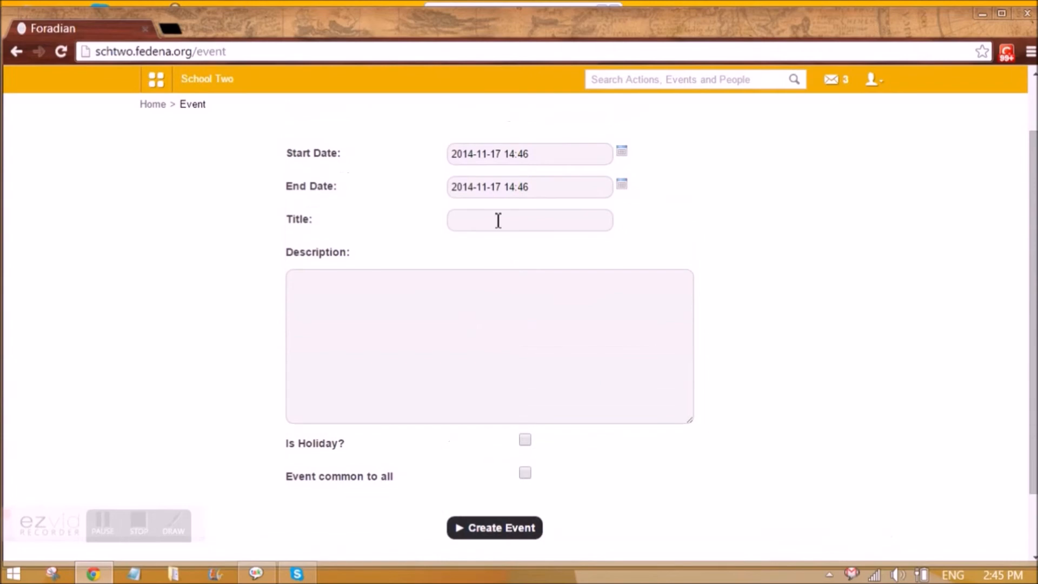
left_click(498, 220)
left_click(476, 278)
left_click(457, 294)
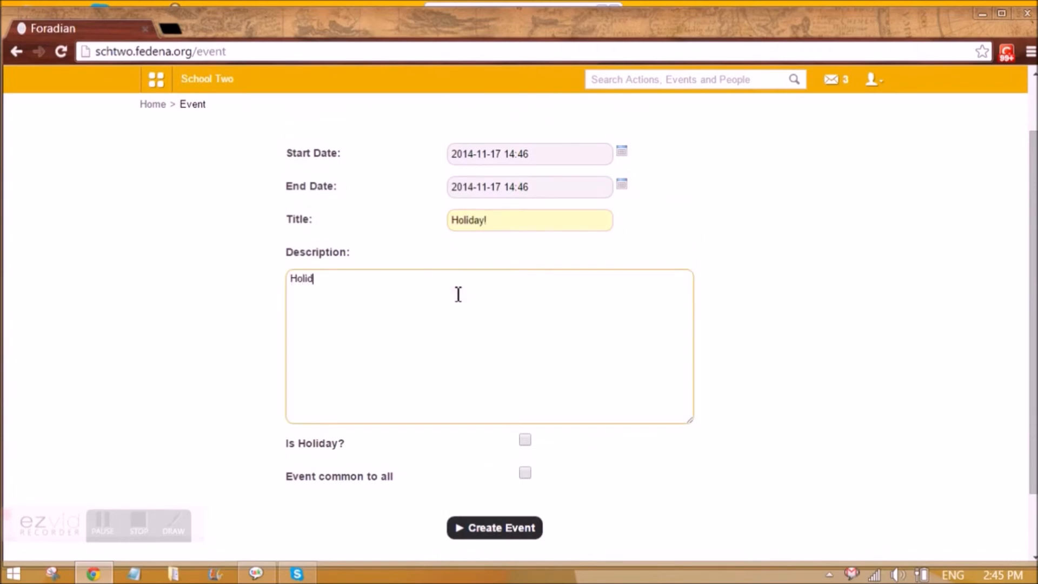
left_click(526, 442)
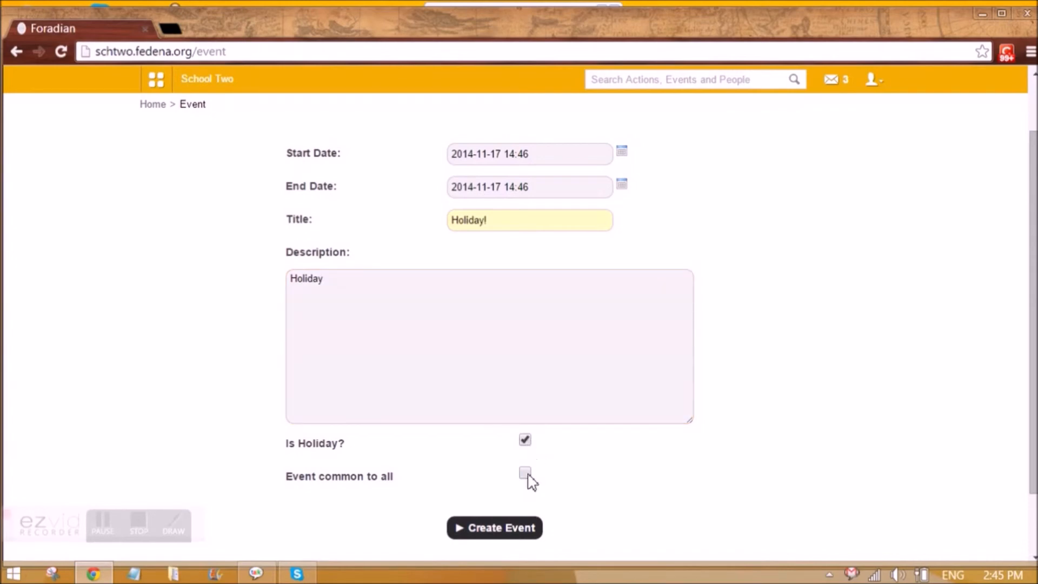
scroll(529, 481, "down", 2)
left_click(500, 455)
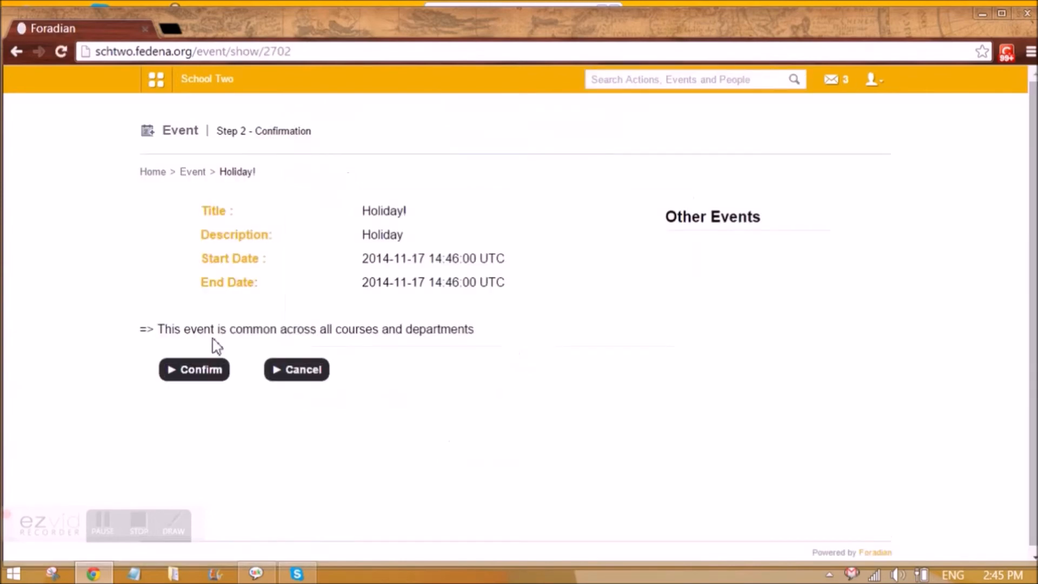
Confirm the Holiday! event and view its details under 17 November in the calendar.
left_click(223, 376)
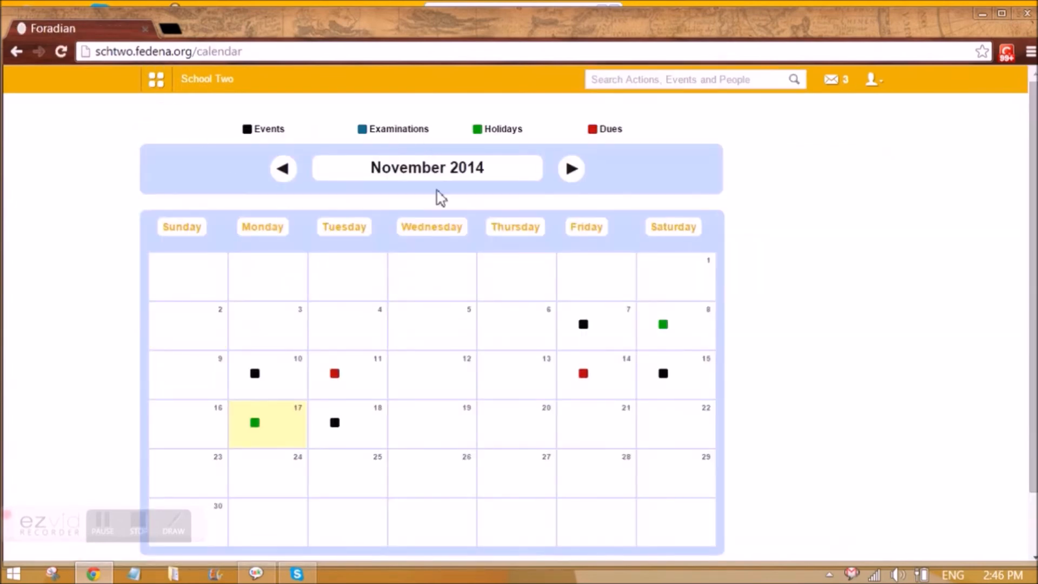
left_click(272, 404)
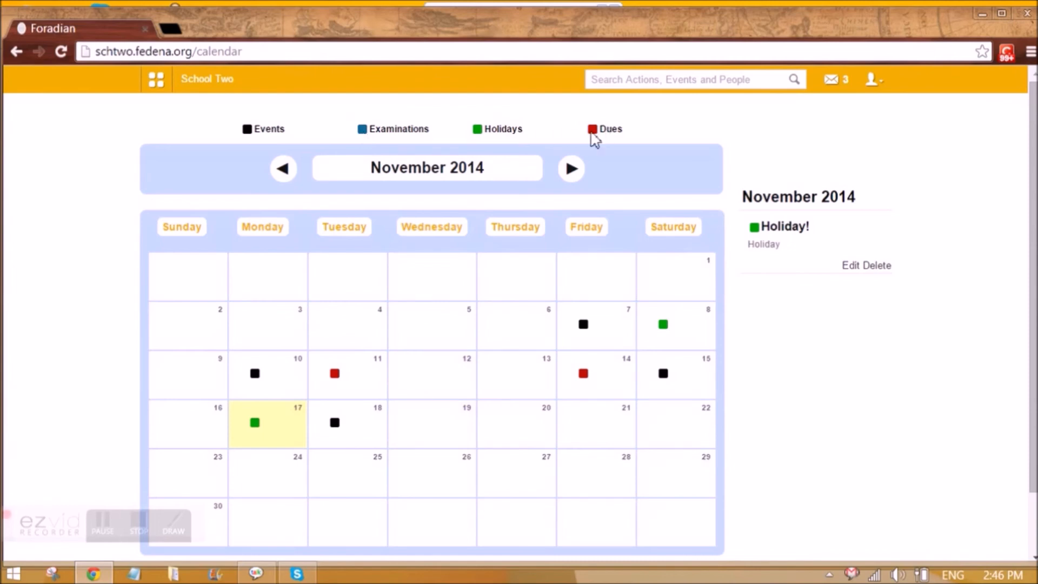
left_click_drag(623, 130, 601, 128)
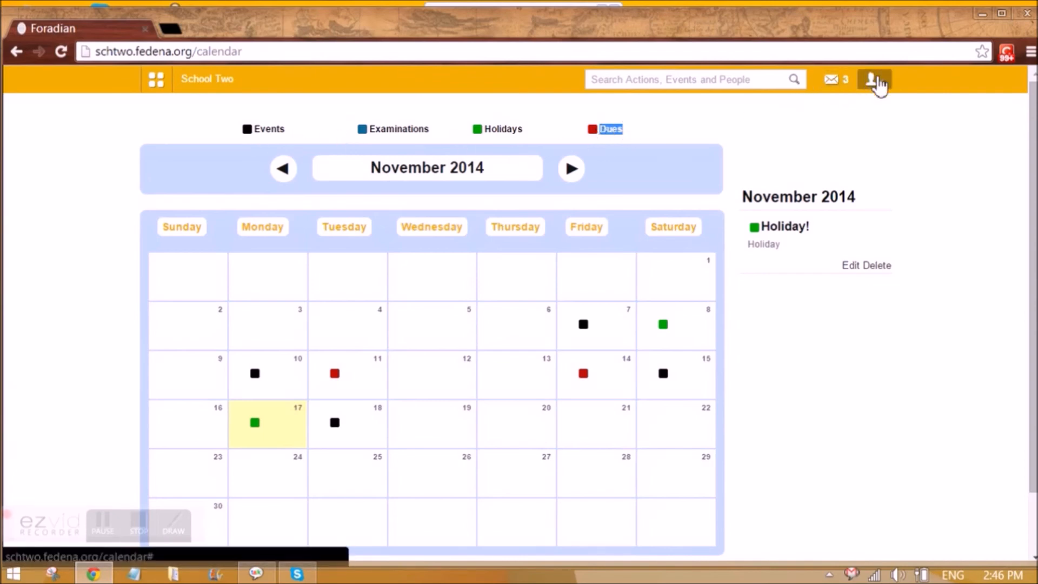
Log out of the administrator account from the user menu.
left_click(877, 82)
left_click(834, 146)
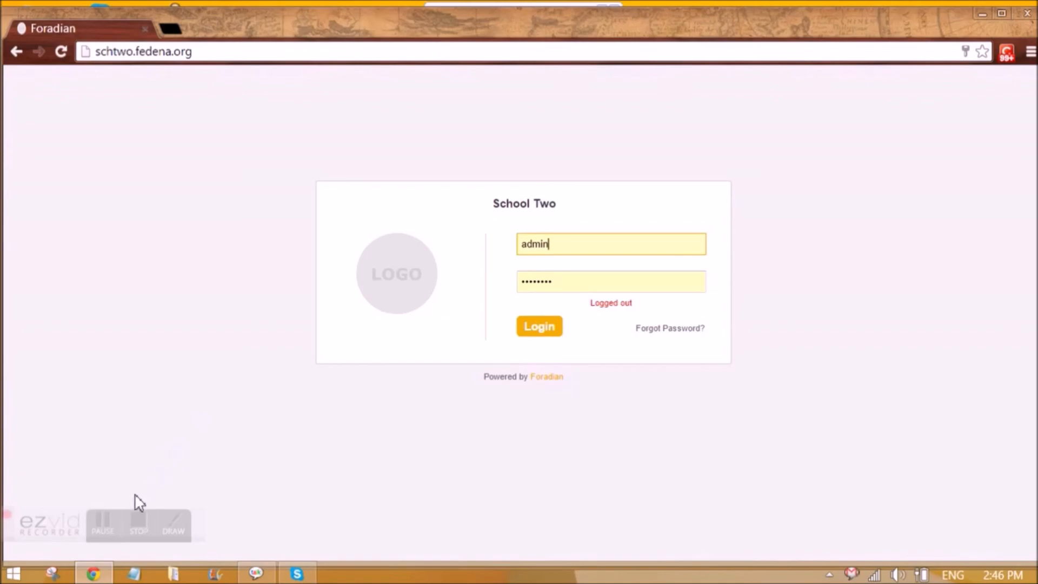
left_click(138, 520)
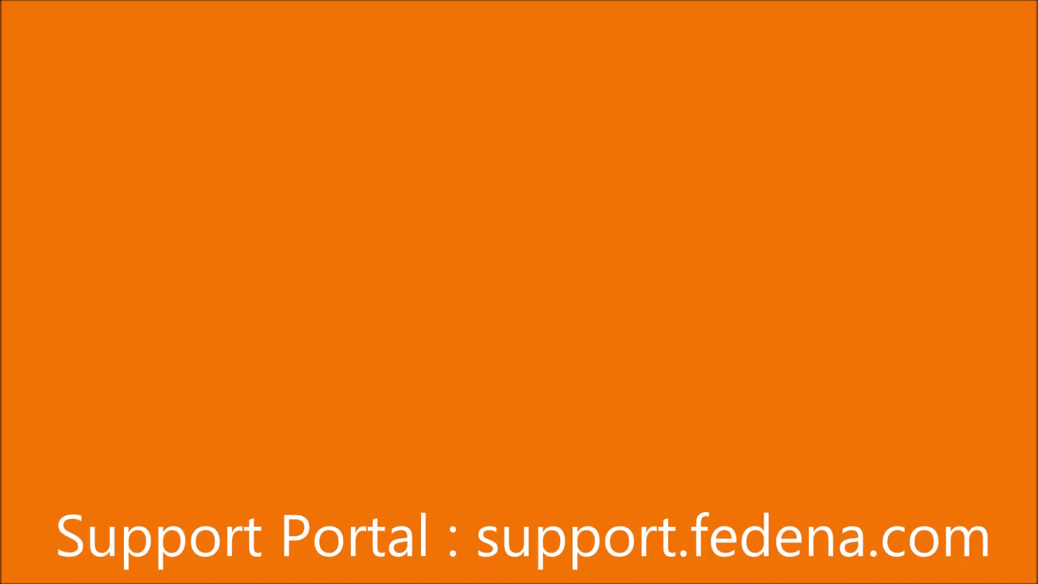